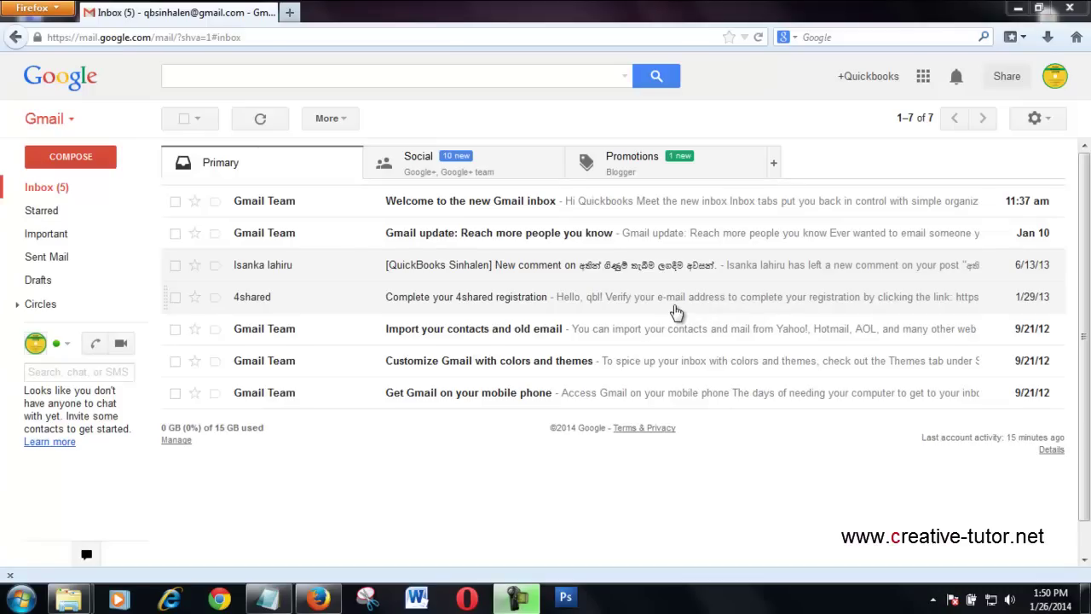
Leave the Gmail inbox and open the contact workbook from the desktop in Excel.
left_click(72, 125)
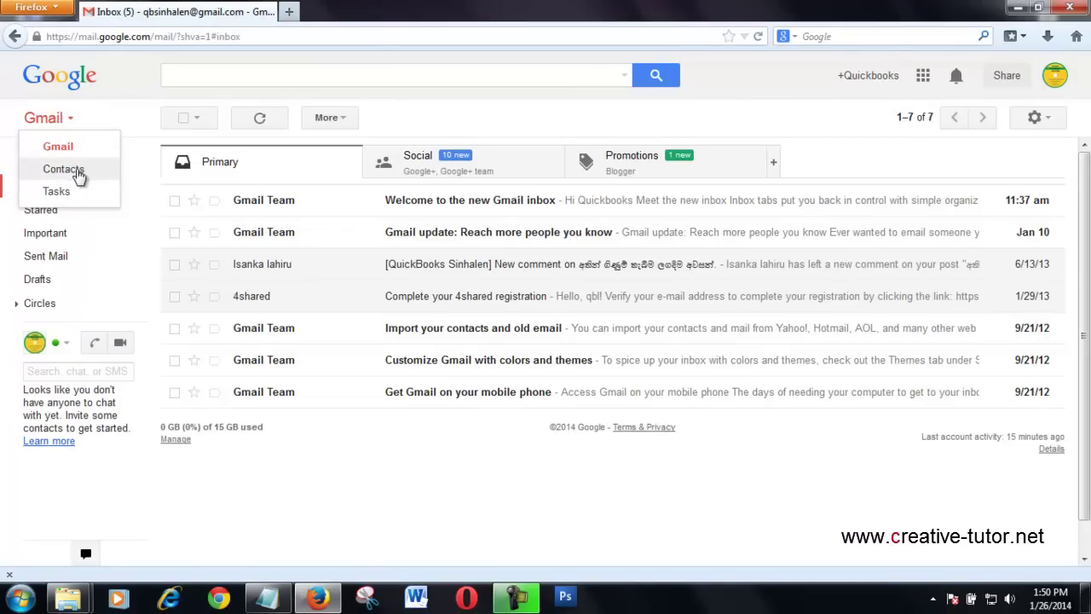
left_click(1017, 8)
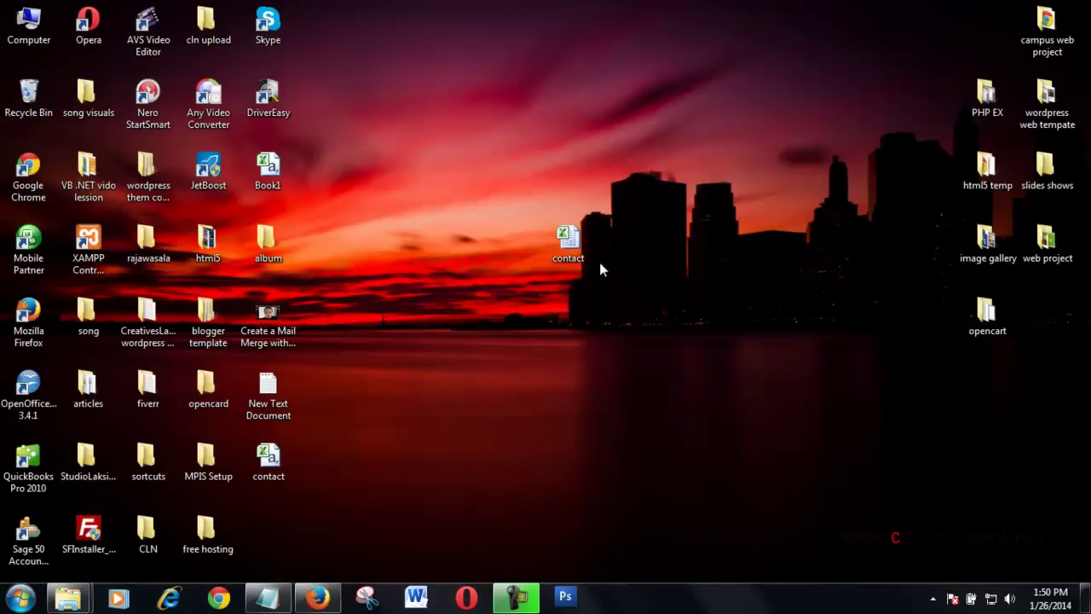
double_click(568, 244)
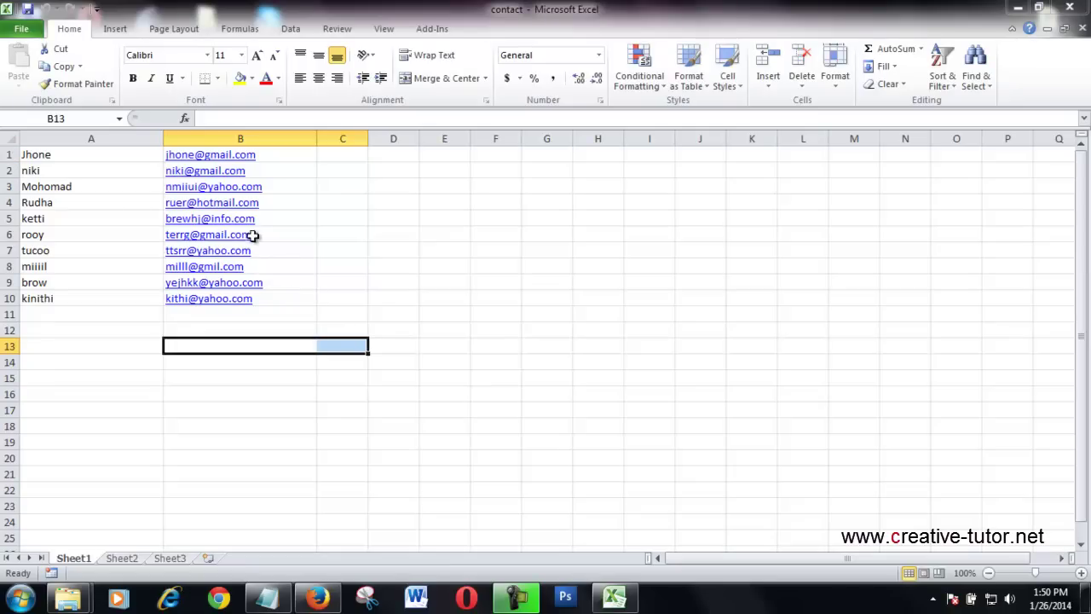
left_click(579, 266)
Insert a blank row above the first contact in the sheet.
left_click(8, 154)
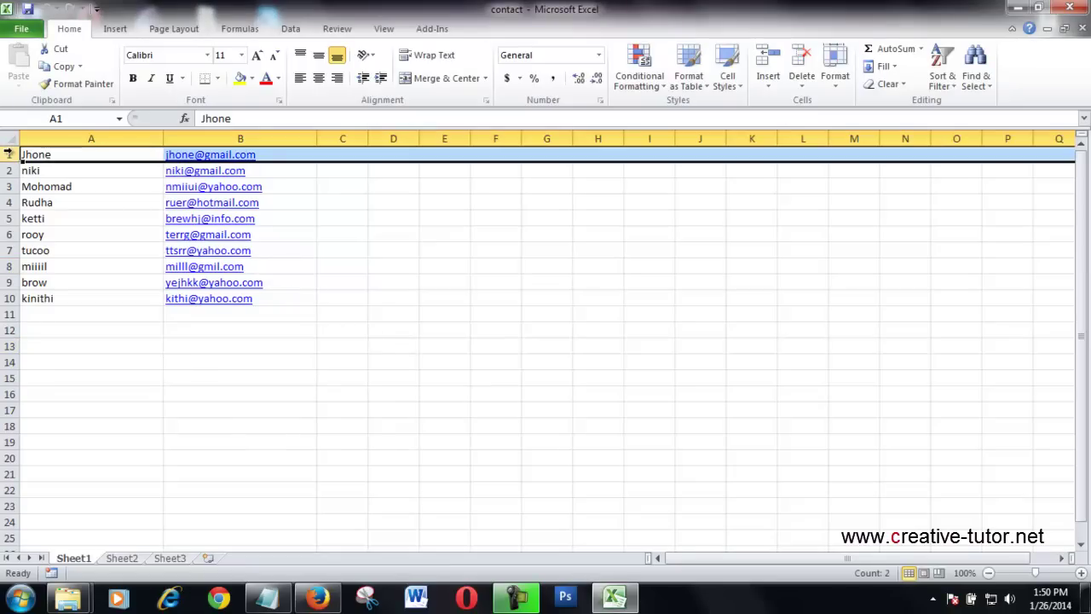
right_click(9, 154)
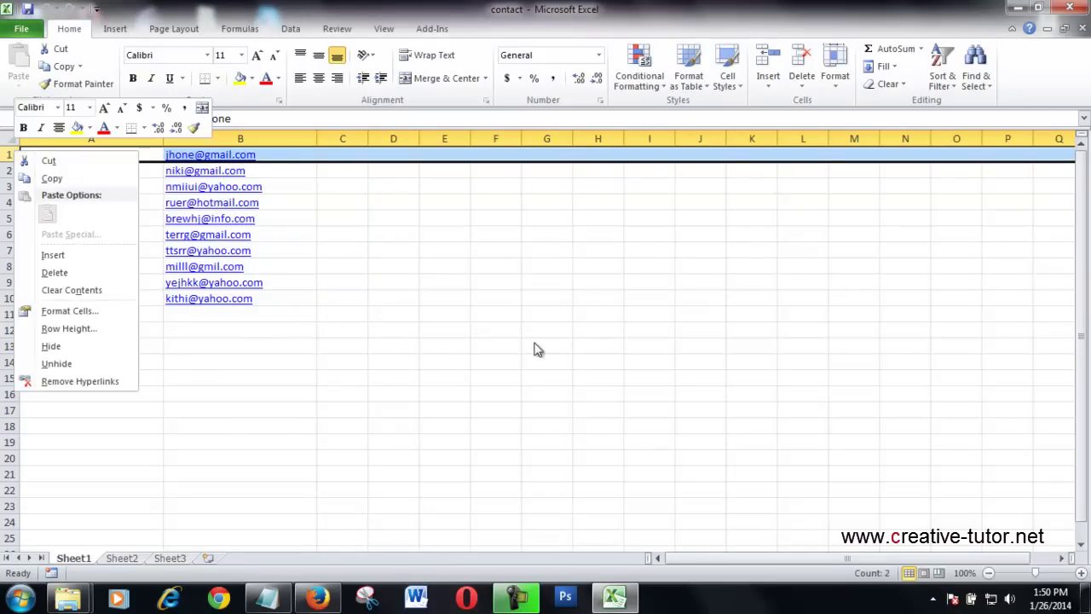
key("Escape")
right_click(13, 159)
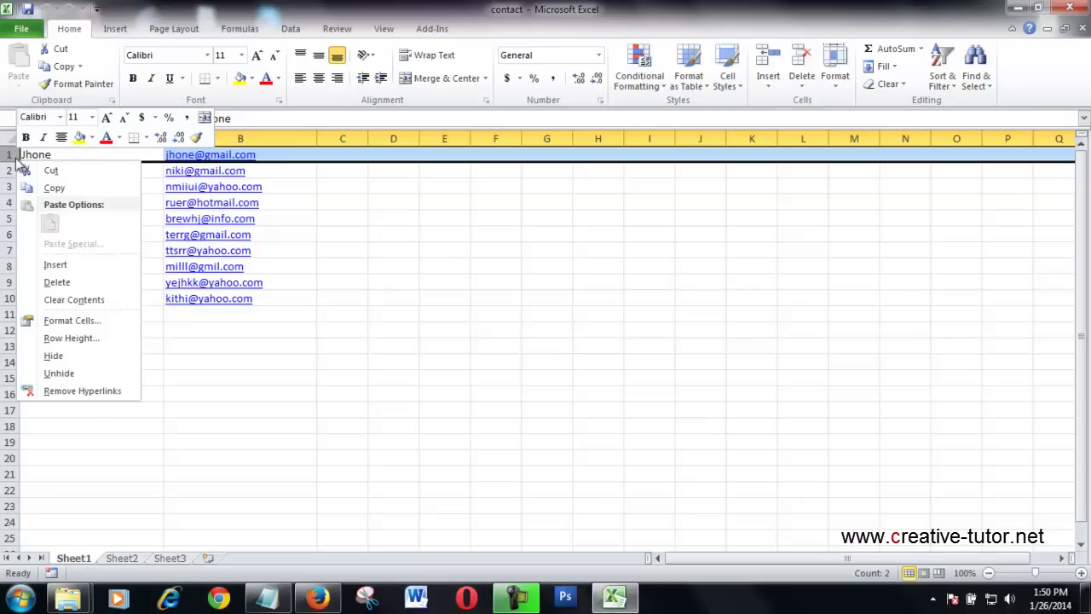
key("Escape")
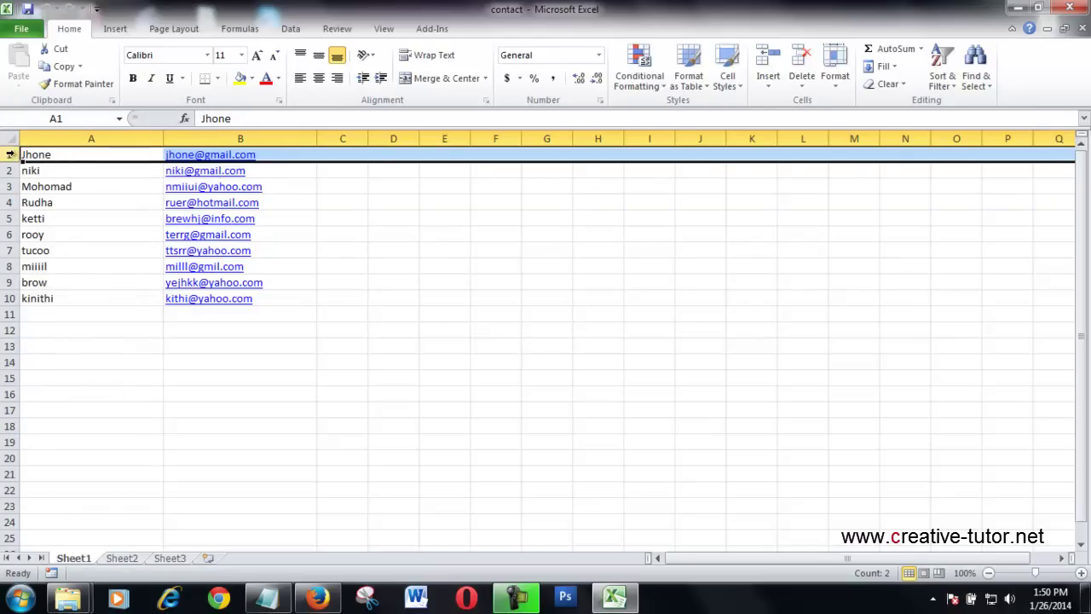
left_click(491, 358)
left_click(12, 157)
right_click(13, 158)
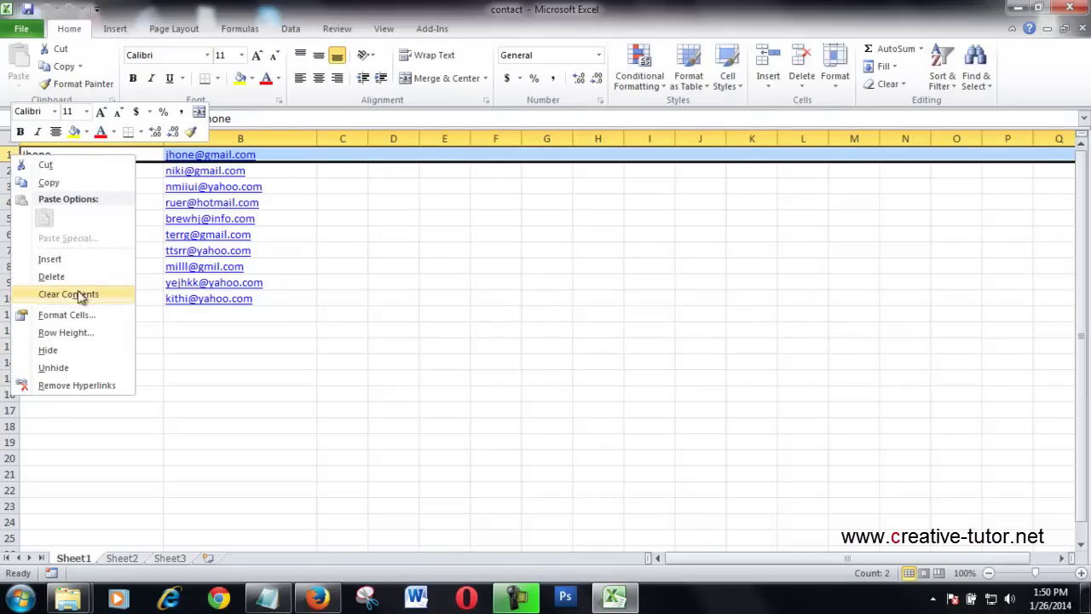
left_click(106, 259)
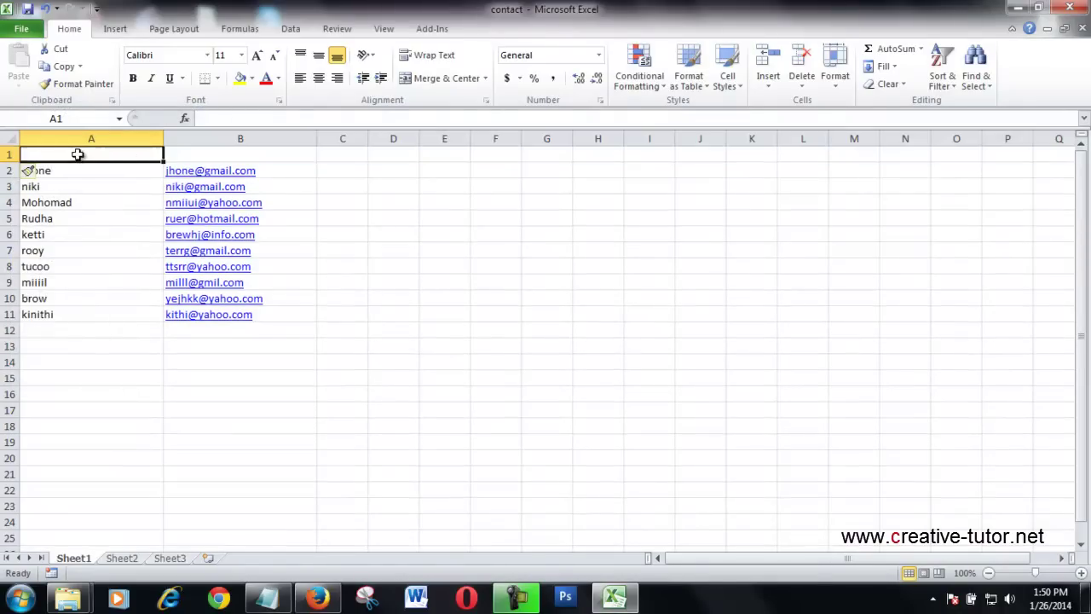
Enter the column headings Name in A1 and Email in B1.
double_click(79, 154)
type("Name")
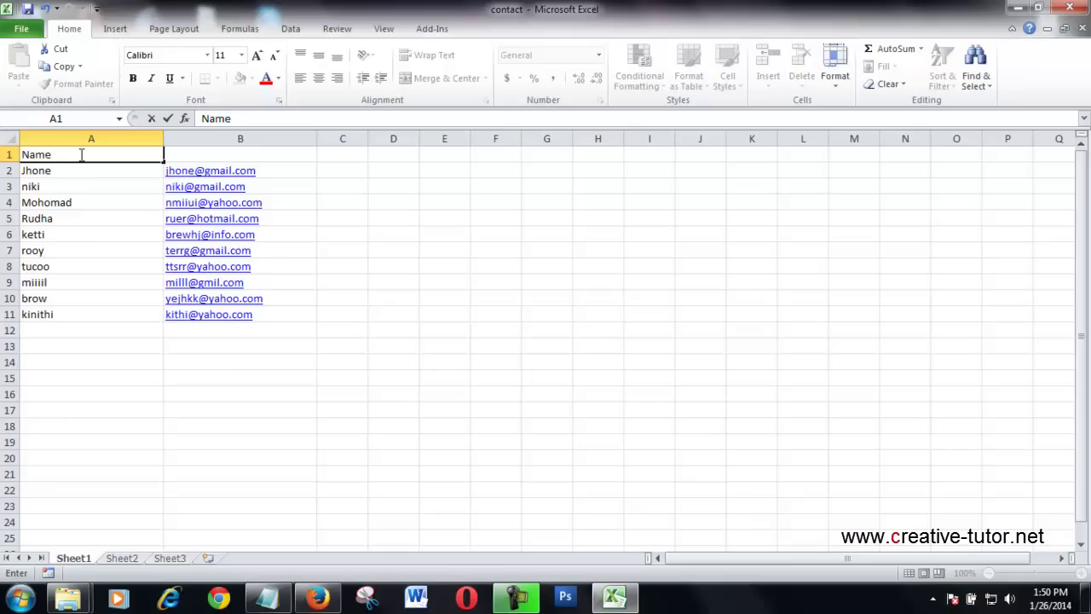
left_click(208, 155)
double_click(208, 154)
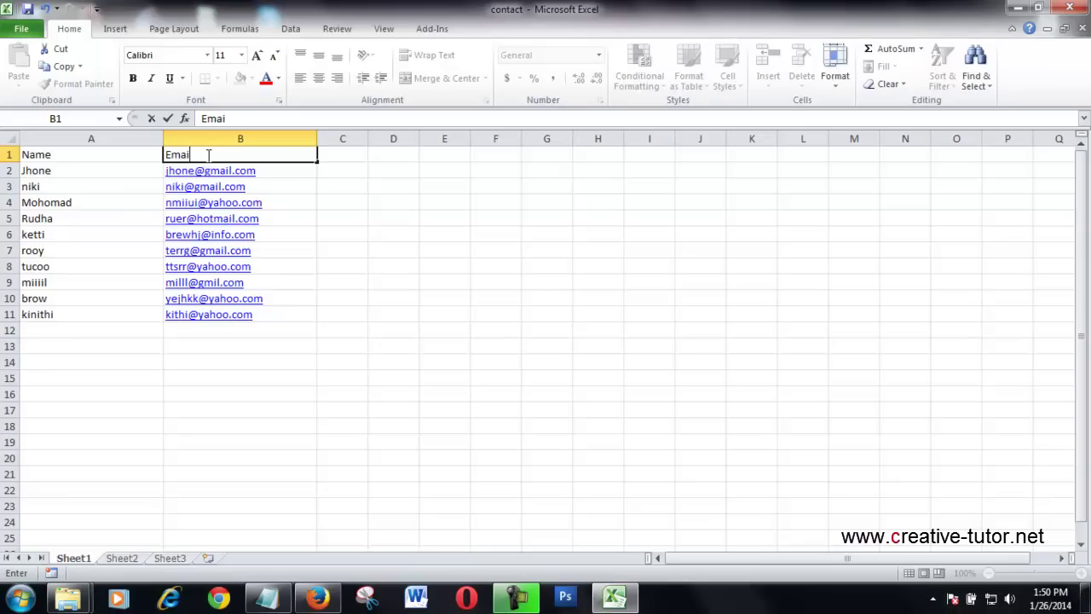
left_click(479, 282)
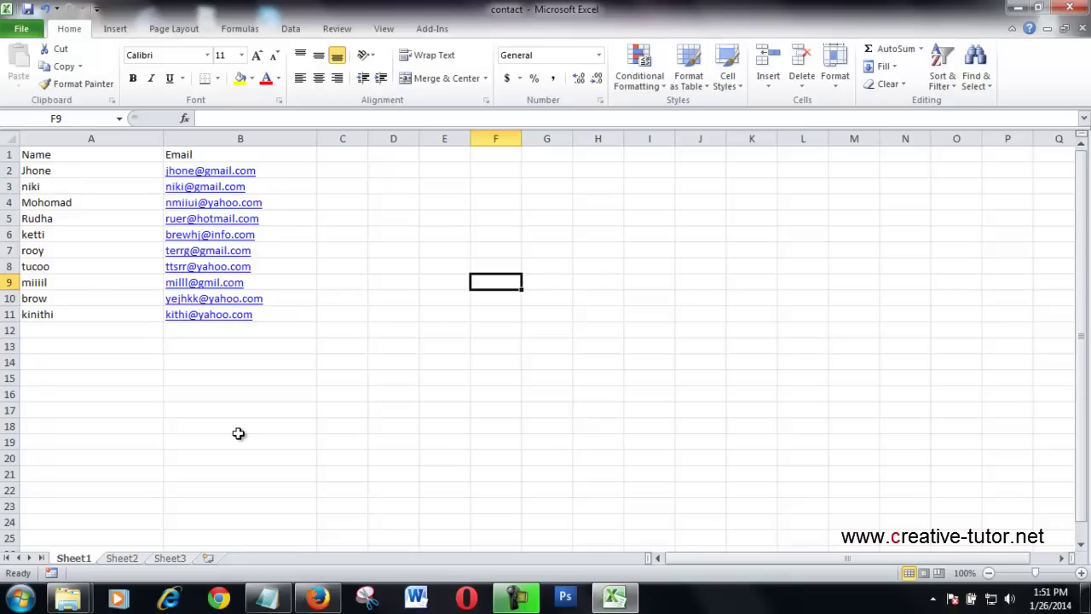
Switch to Gmail in Firefox and open the Contacts page.
left_click(1018, 8)
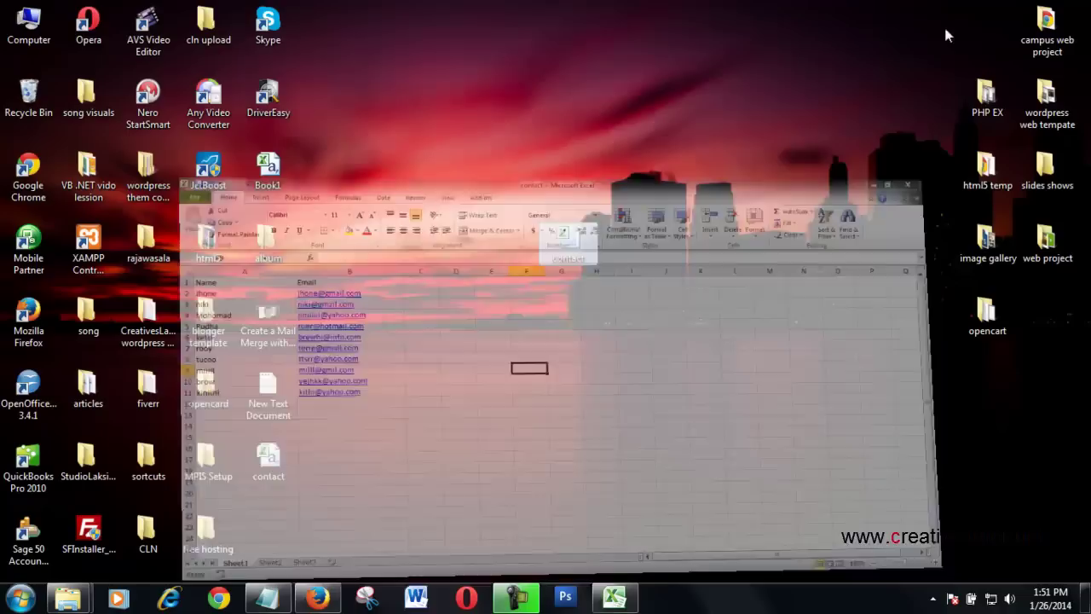
left_click(316, 598)
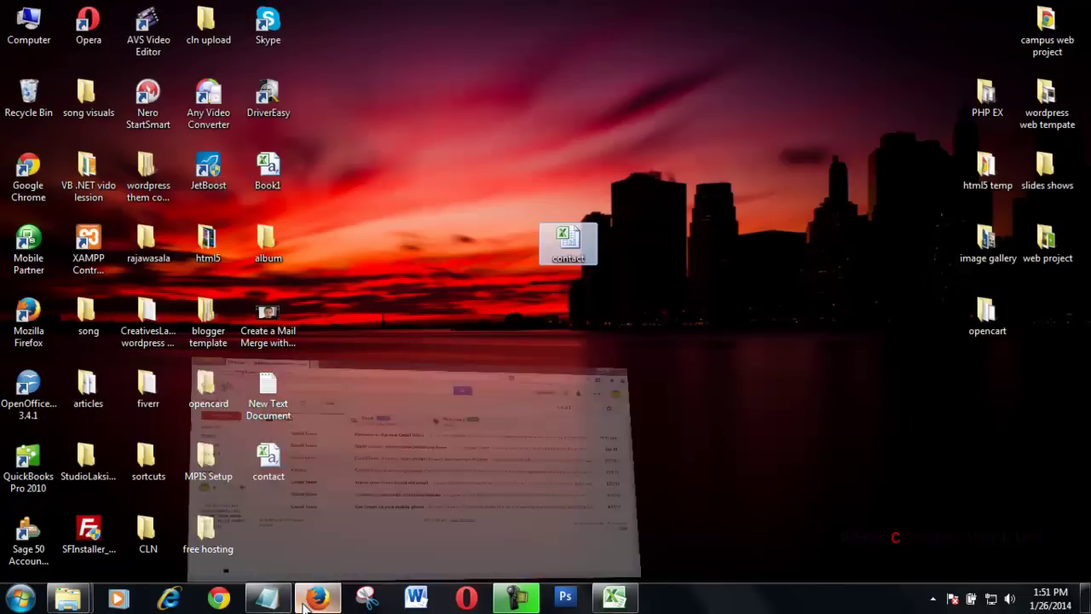
left_click(70, 121)
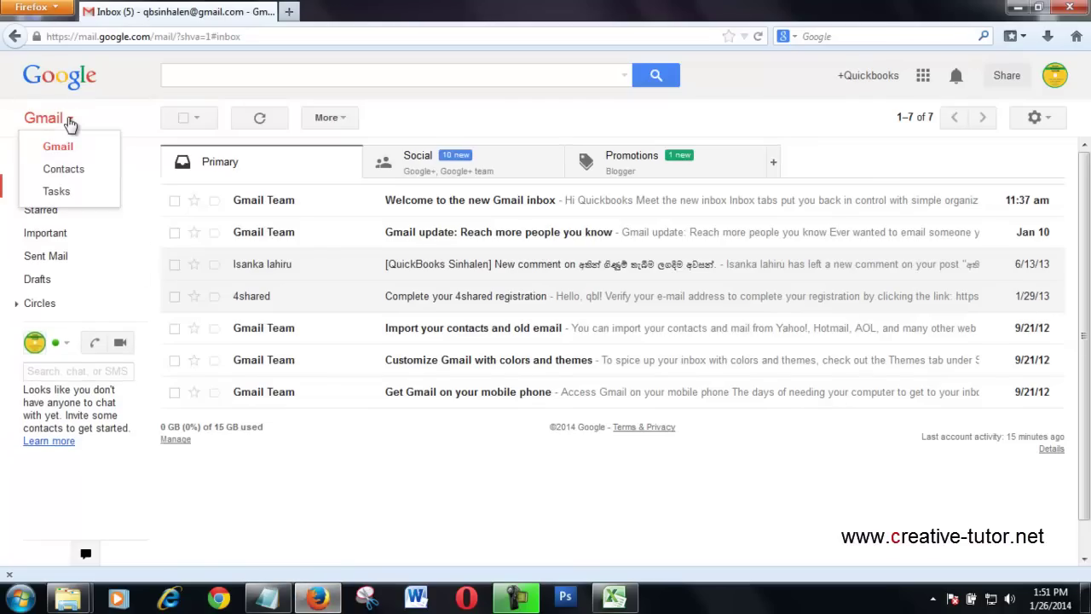
left_click(68, 178)
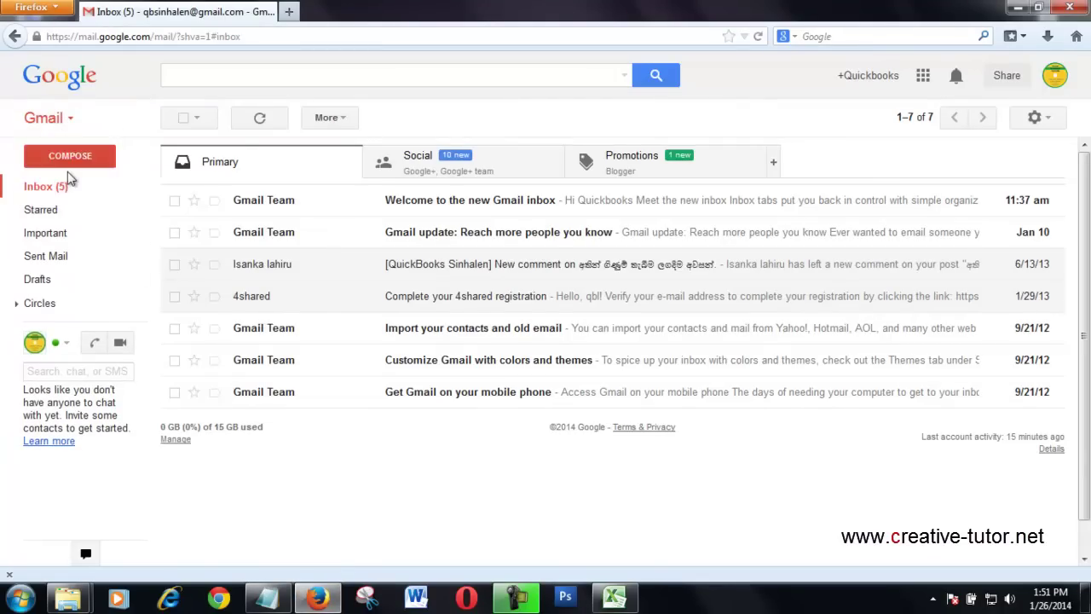
Open the contact import dialog, check which file formats it supports, and close it.
left_click(330, 124)
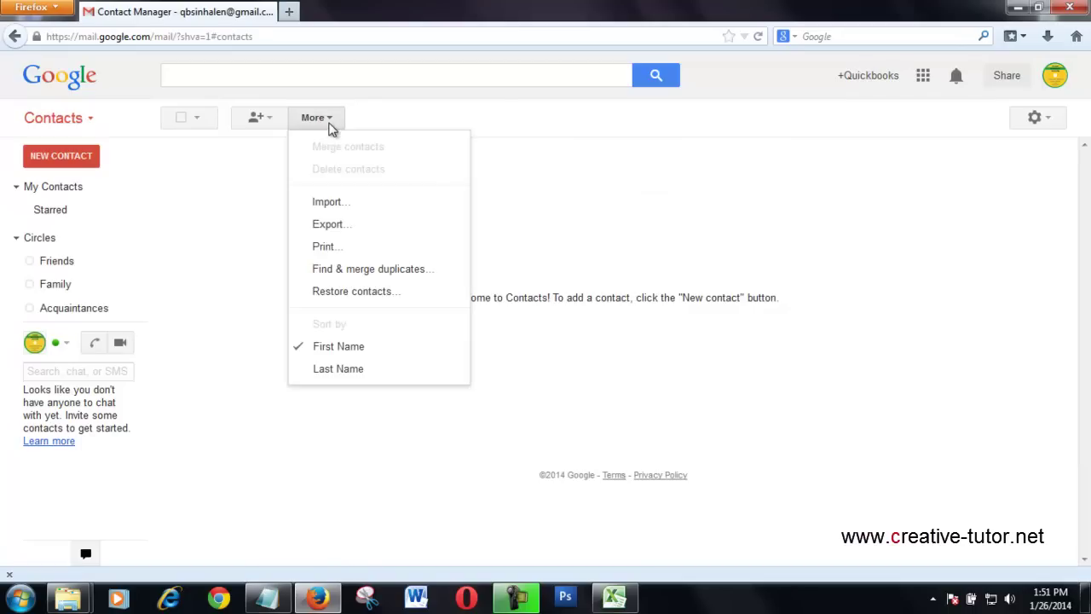
left_click(328, 203)
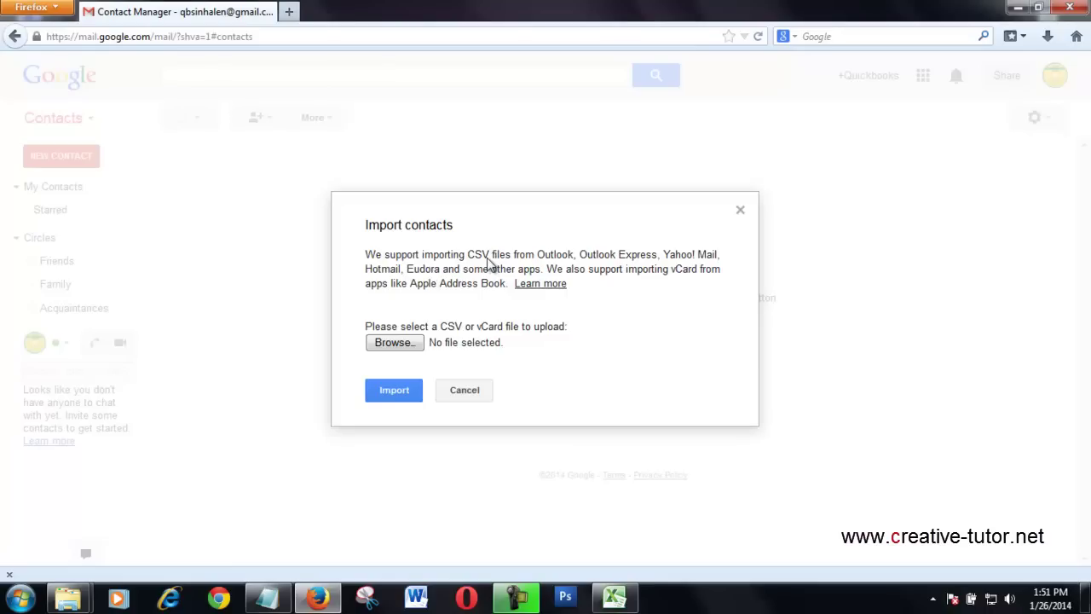
left_click_drag(490, 260, 475, 260)
left_click(740, 211)
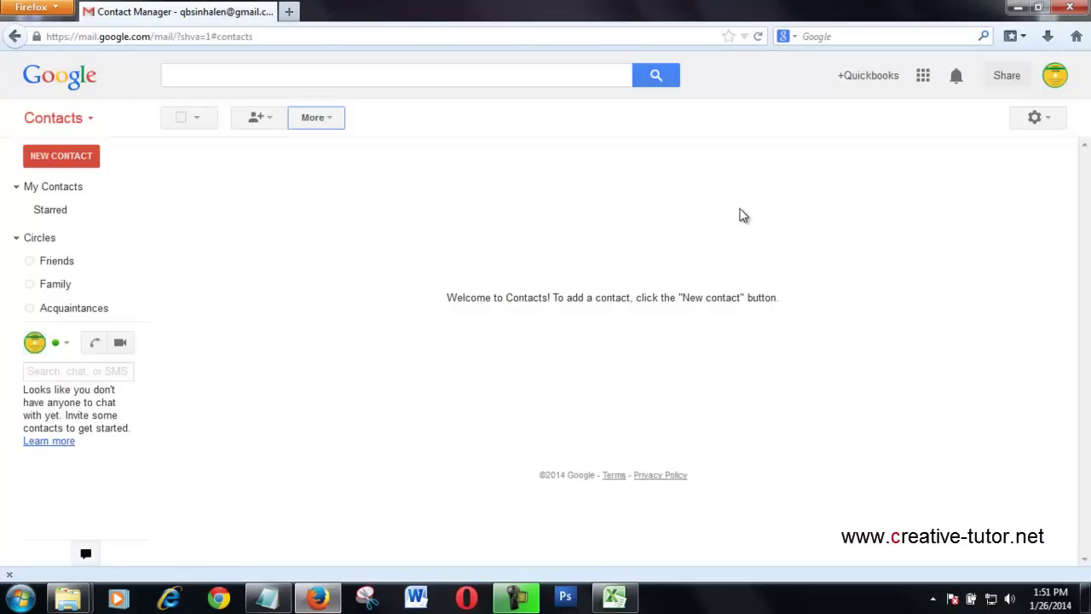
Return to the contact workbook in Excel and start saving a copy named contact1 in the Desktop folder.
left_click(1017, 7)
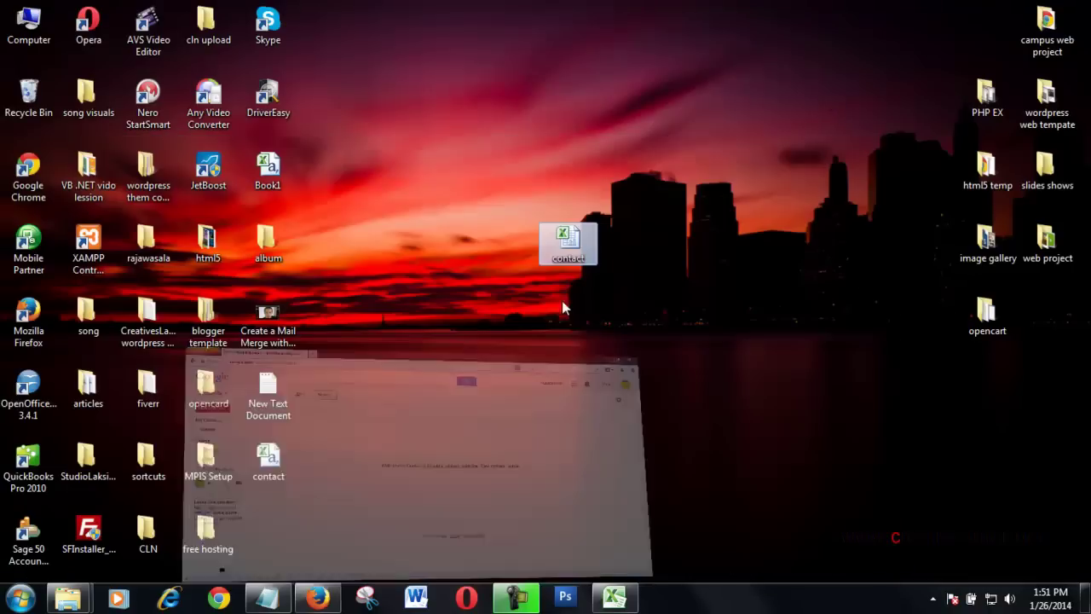
left_click_drag(566, 255, 562, 262)
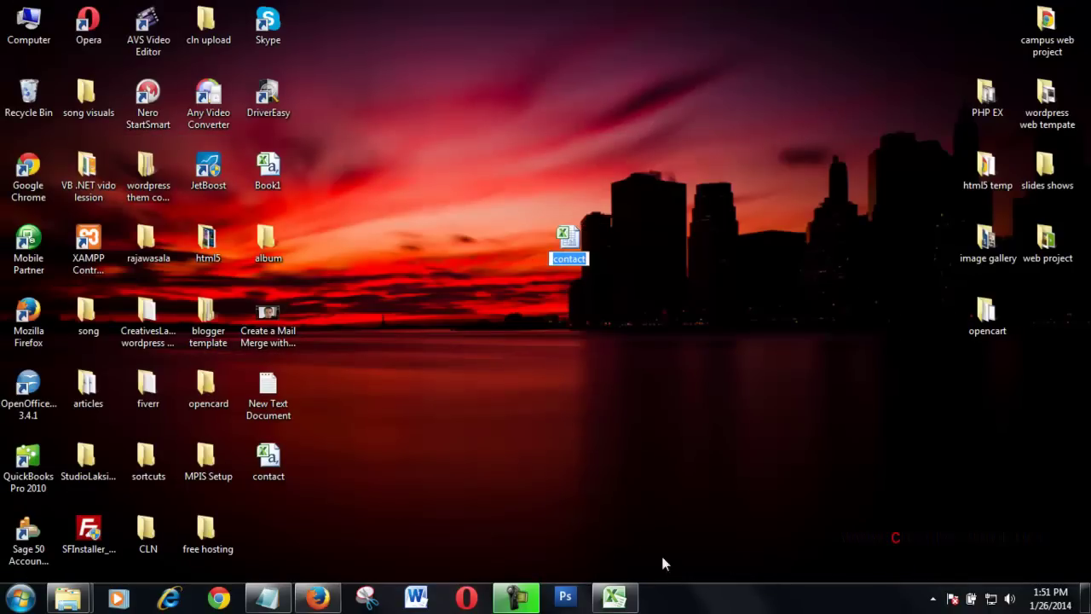
left_click(614, 596)
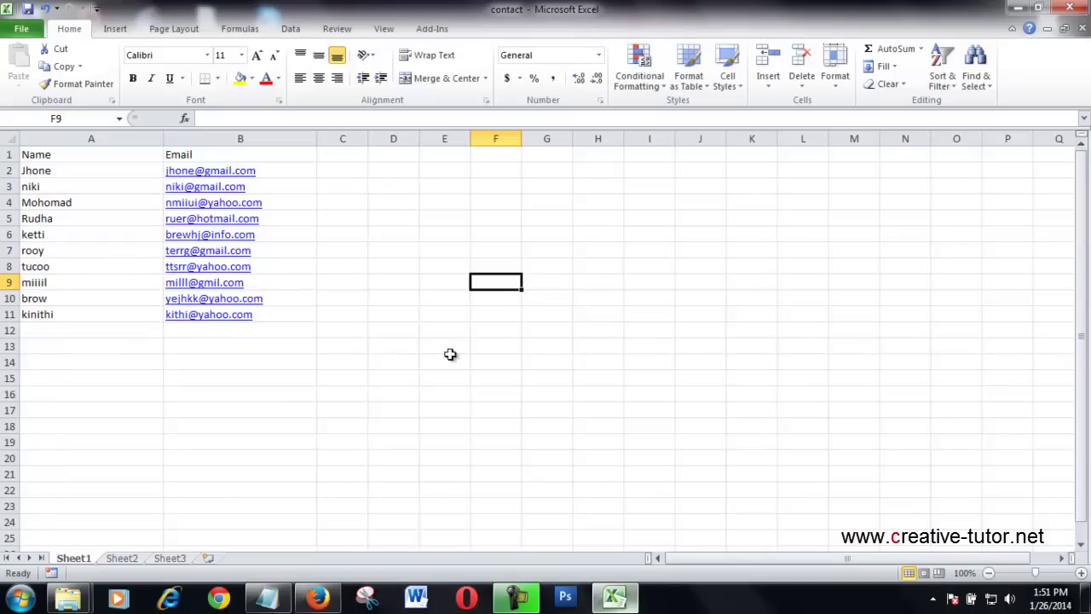
left_click(22, 28)
left_click(49, 76)
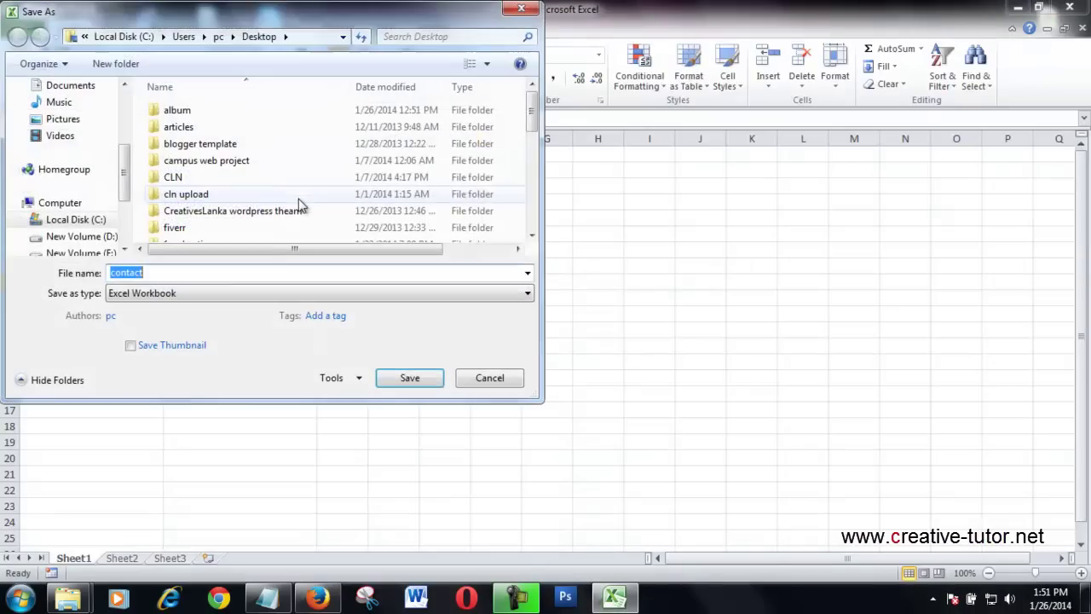
left_click(429, 275)
type("1")
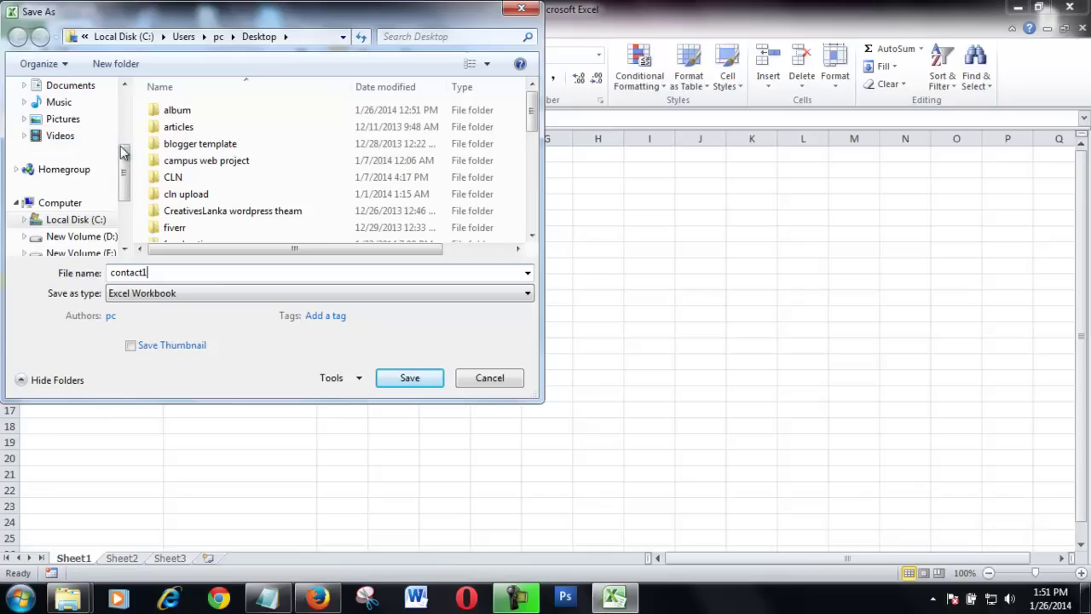
scroll(75, 128, "up", 3)
mouse_move(123, 124)
left_mouse_down()
mouse_move(123, 184)
mouse_move(124, 126)
left_mouse_up()
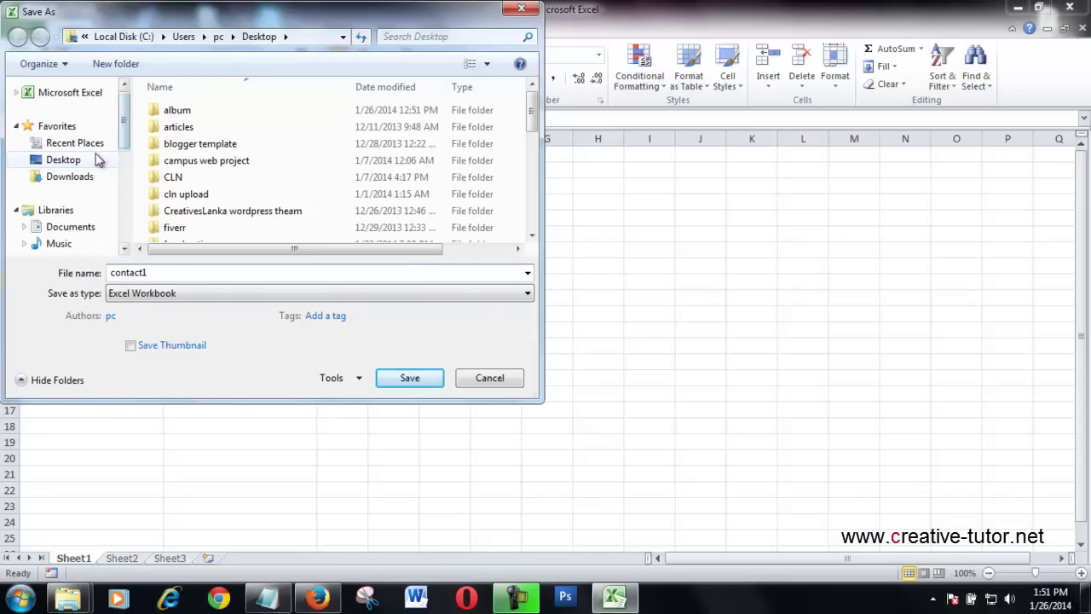
left_click(63, 160)
left_click(473, 292)
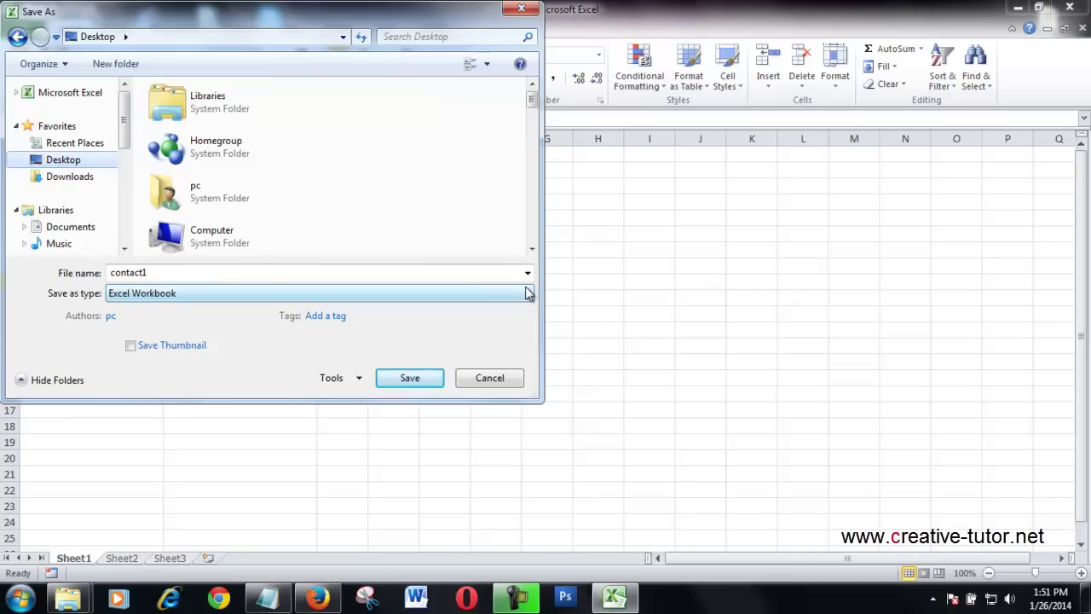
left_click(524, 292)
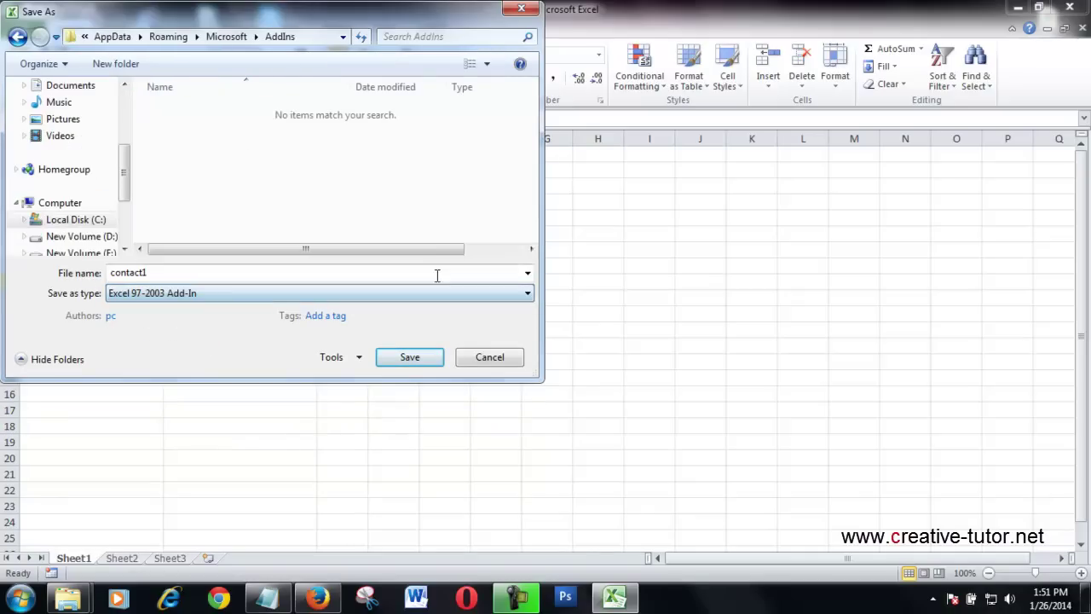
left_click_drag(124, 188, 123, 133)
left_click(84, 160)
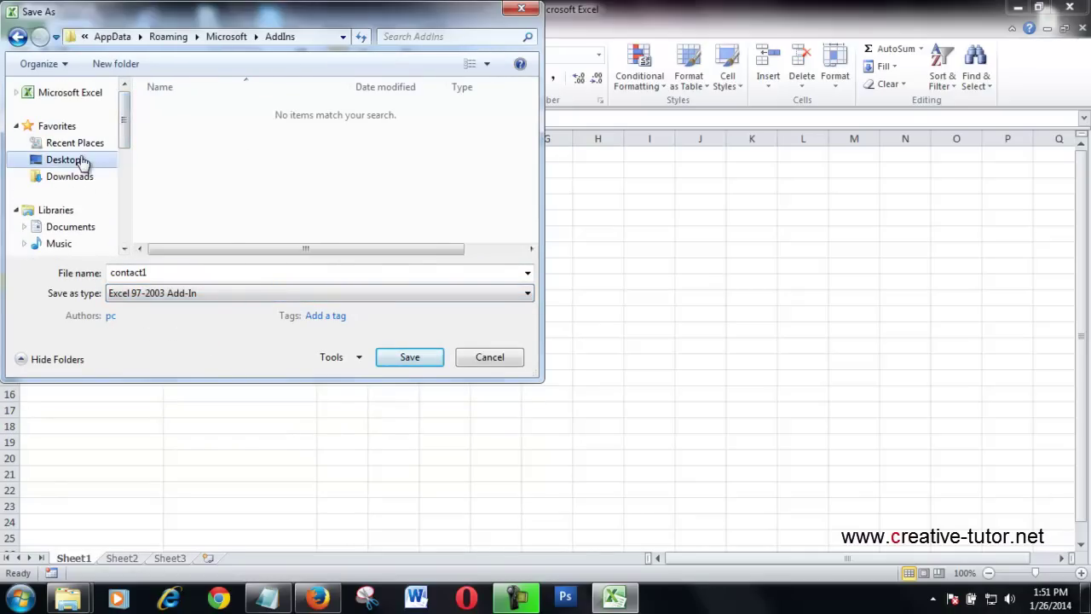
Save contact1 to the Desktop as CSV (MS-DOS), accepting active sheet only and keeping the CSV format, and minimize the workbook.
left_click(528, 295)
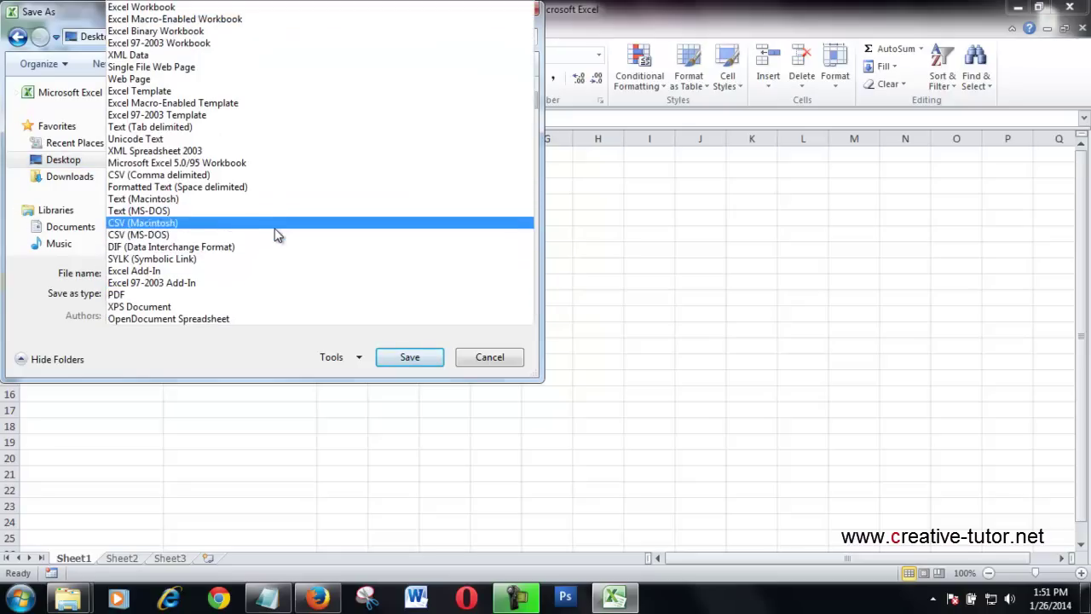
left_click(268, 235)
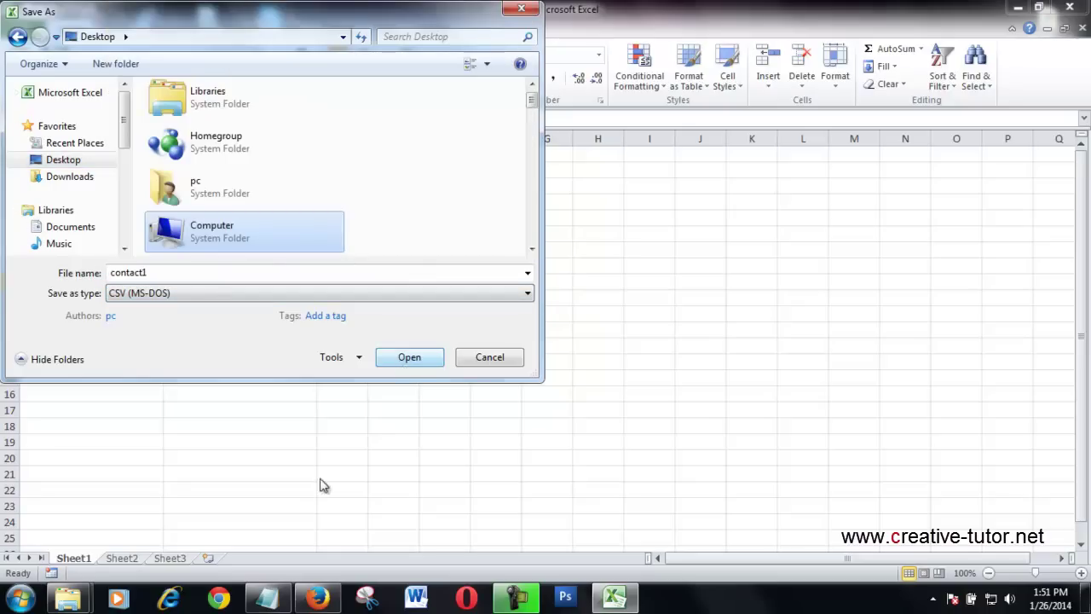
left_click(409, 357)
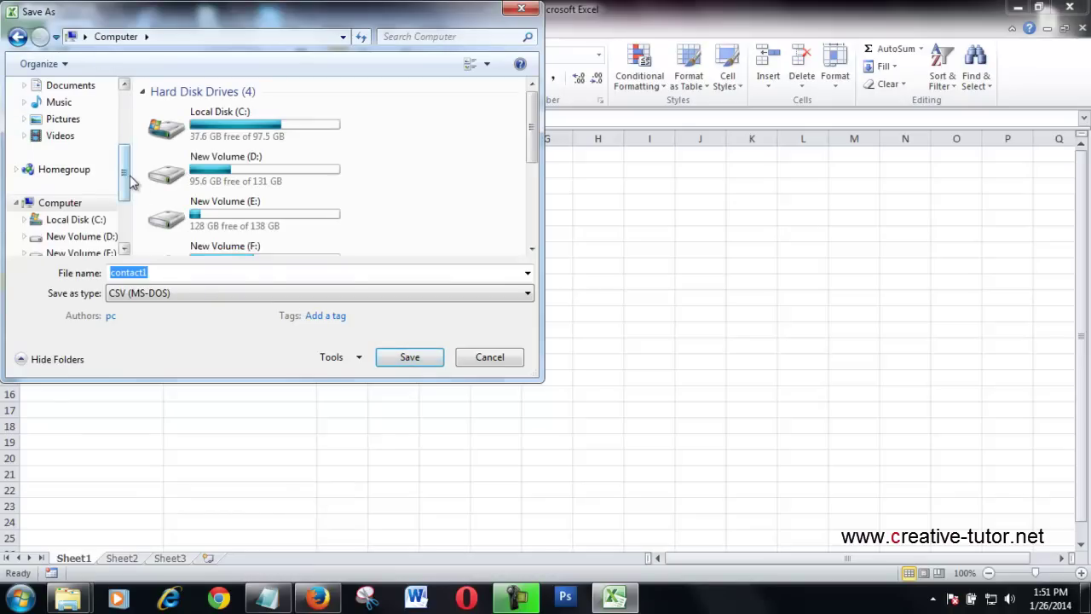
scroll(128, 182, "up", 3)
left_click(73, 162)
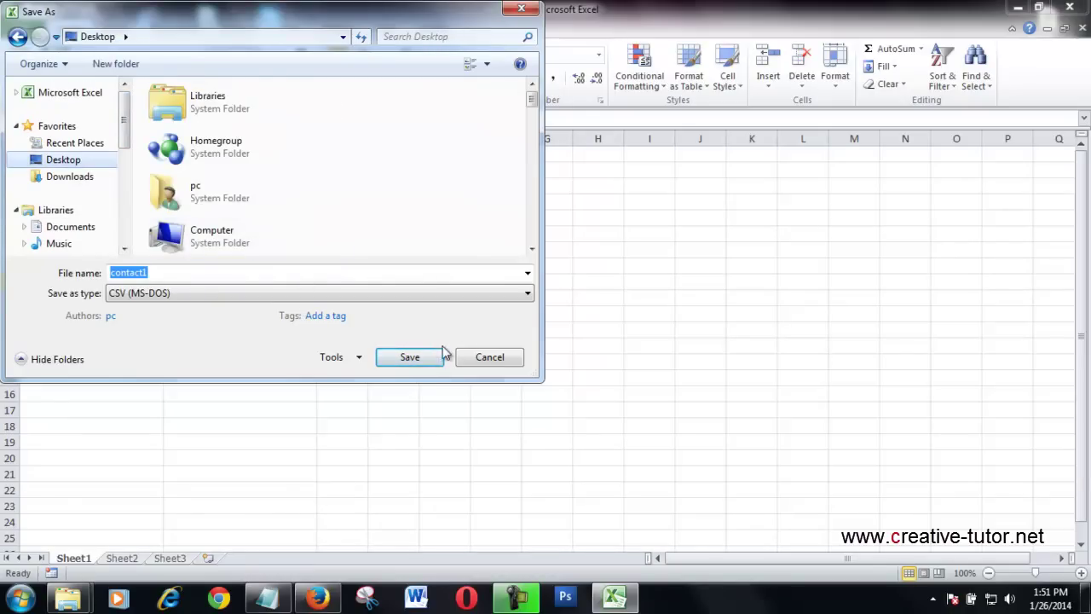
left_click(404, 359)
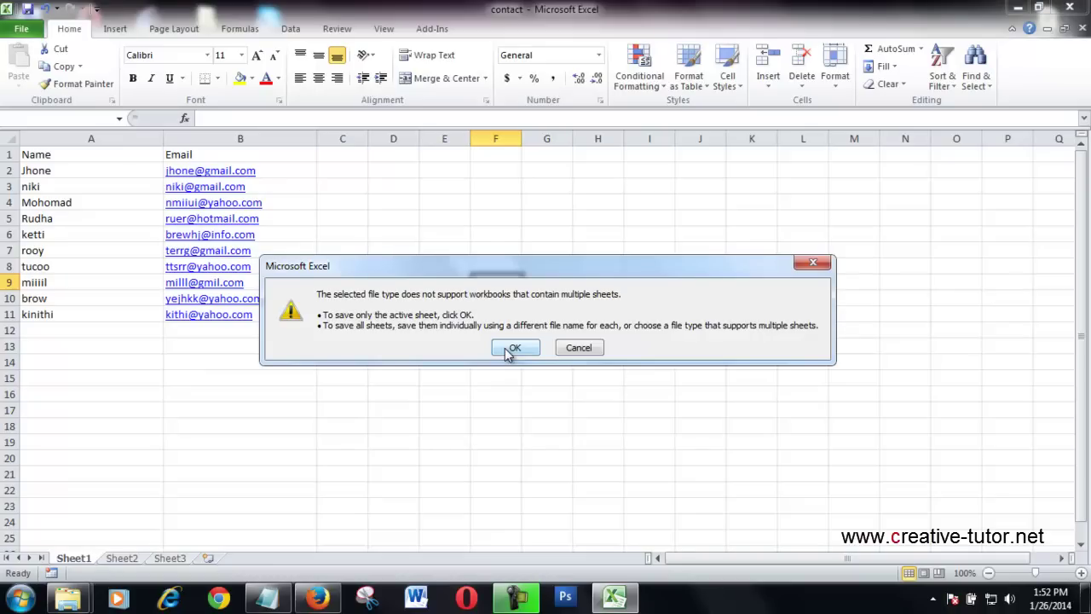
left_click(507, 349)
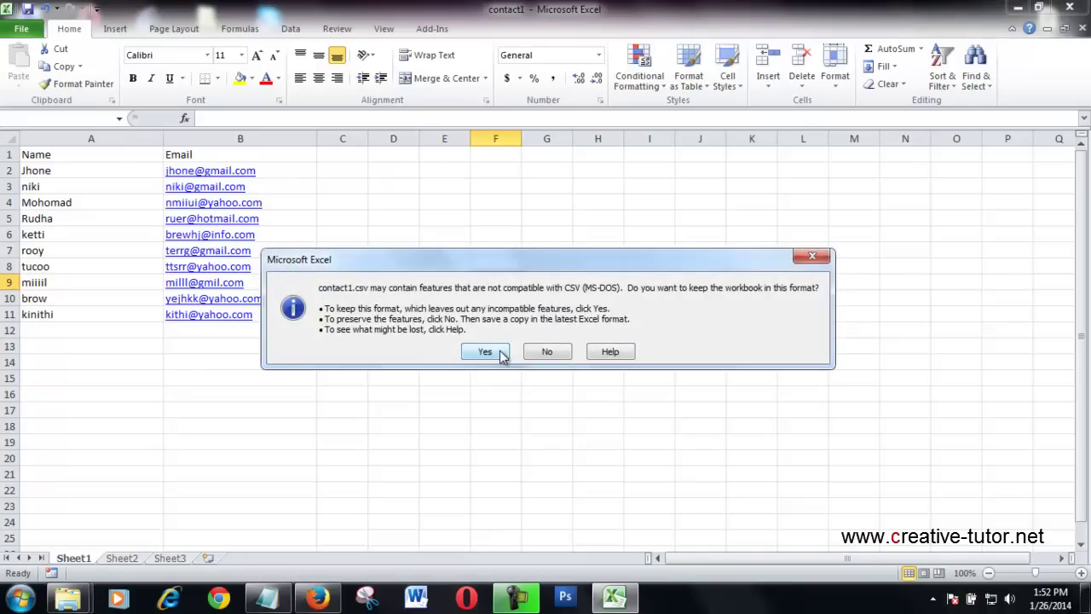
left_click(498, 353)
left_click(1017, 8)
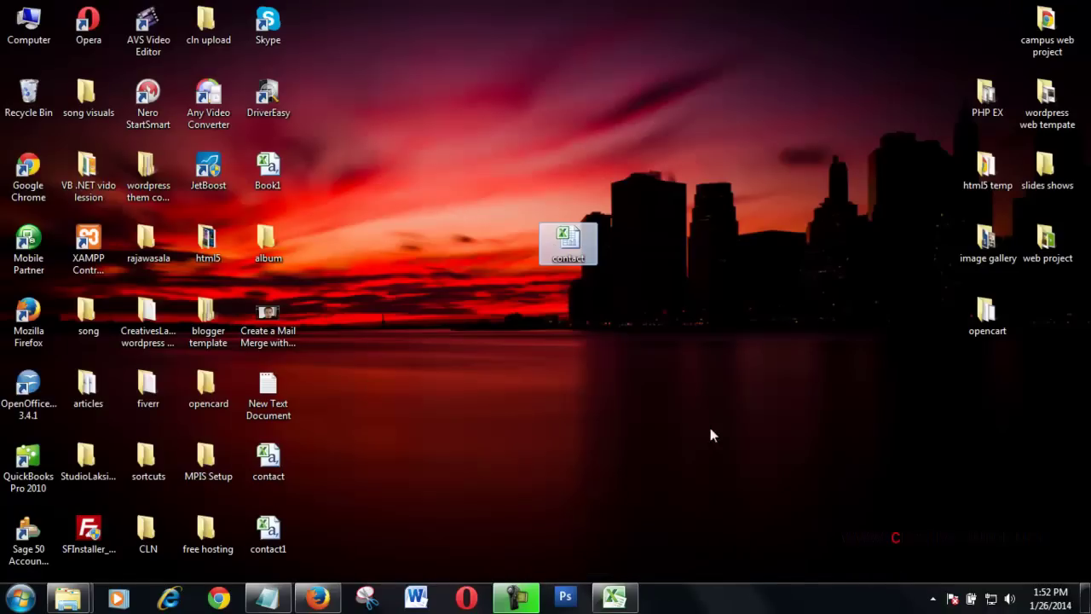
Switch back to Gmail Contacts in Firefox and start browsing for a file to import.
left_click(596, 427)
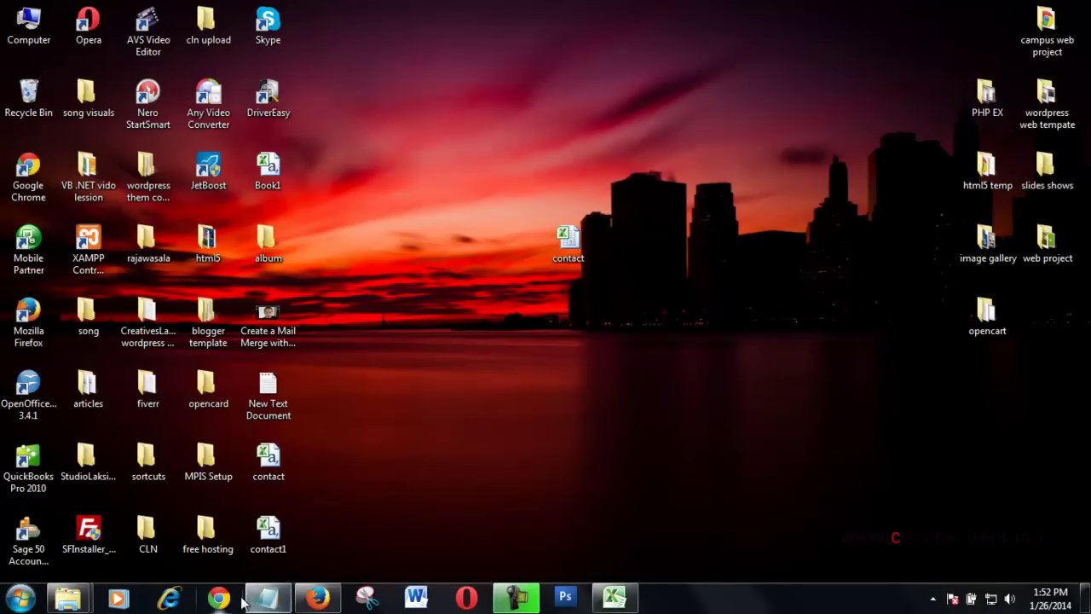
left_click(317, 597)
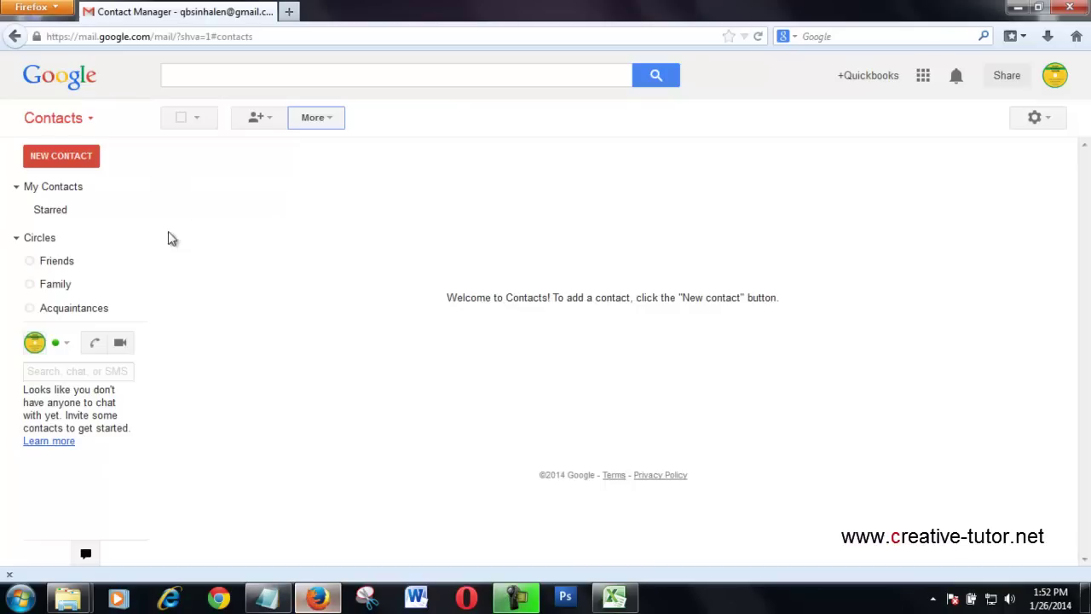
left_click(341, 122)
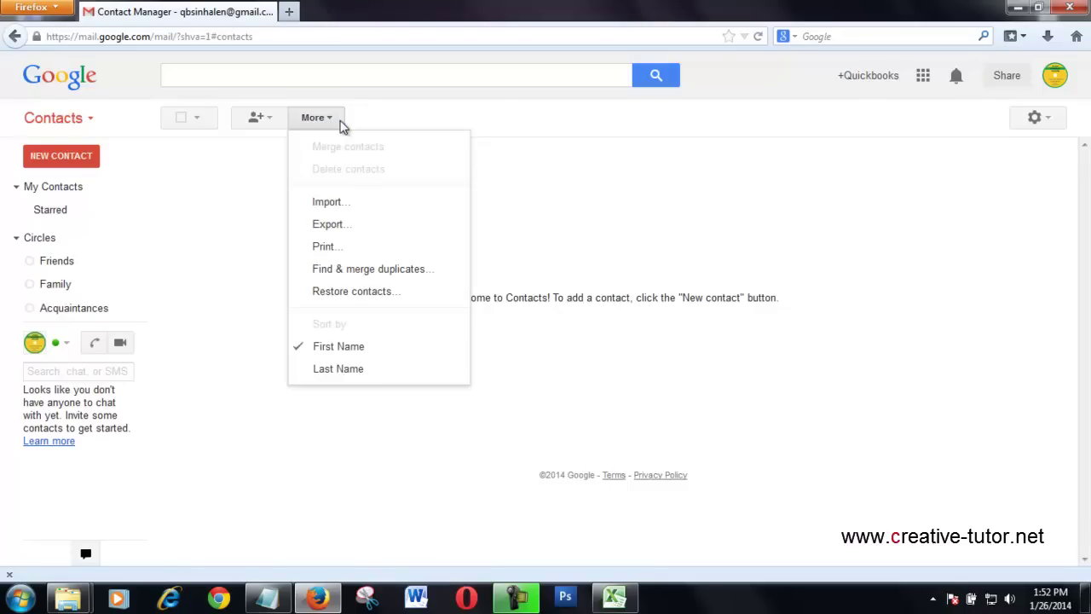
left_click(344, 205)
left_click(418, 345)
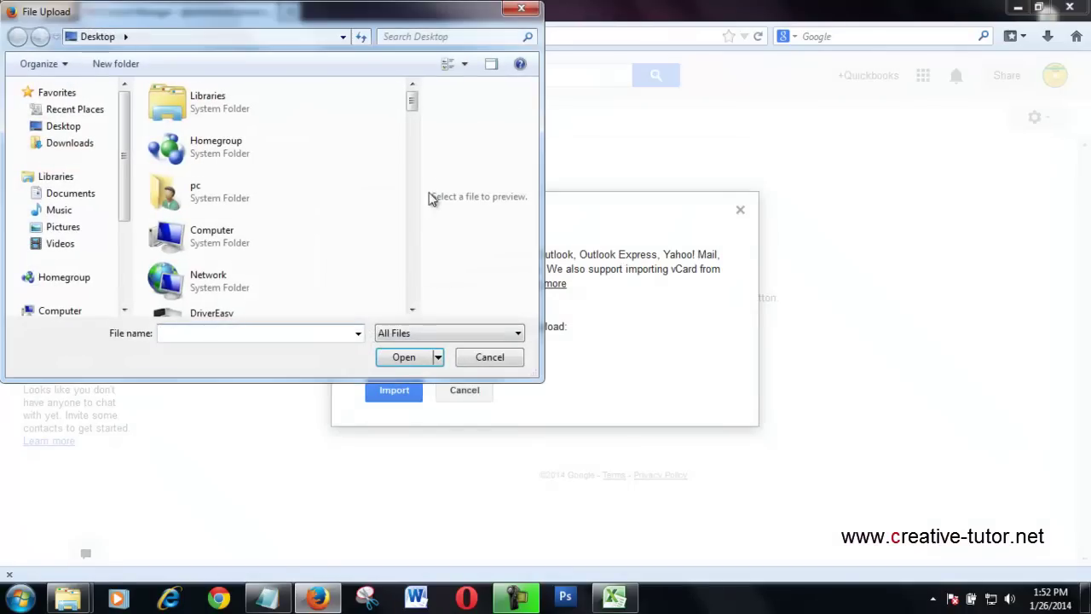
Choose the contact1 CSV file from the Desktop and import it into Gmail Contacts.
left_click_drag(412, 110, 400, 282)
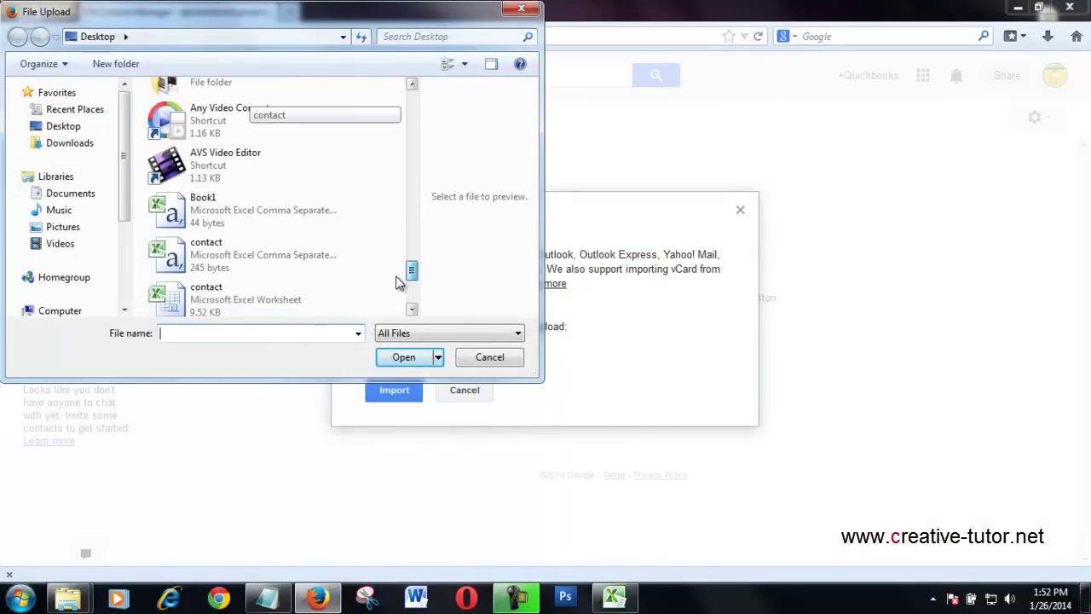
left_click_drag(396, 284, 396, 288)
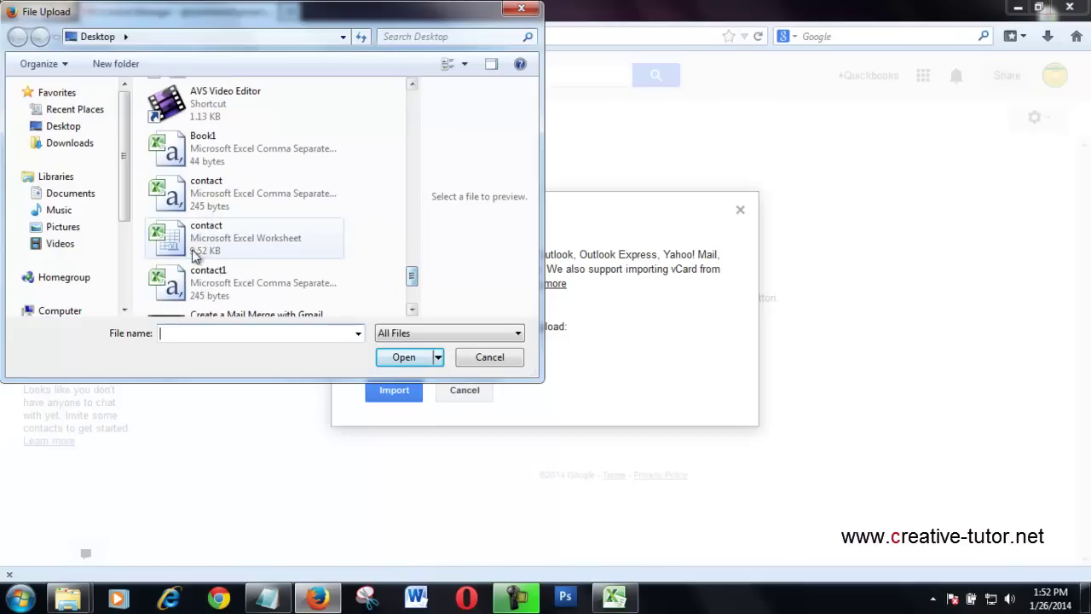
left_click(204, 281)
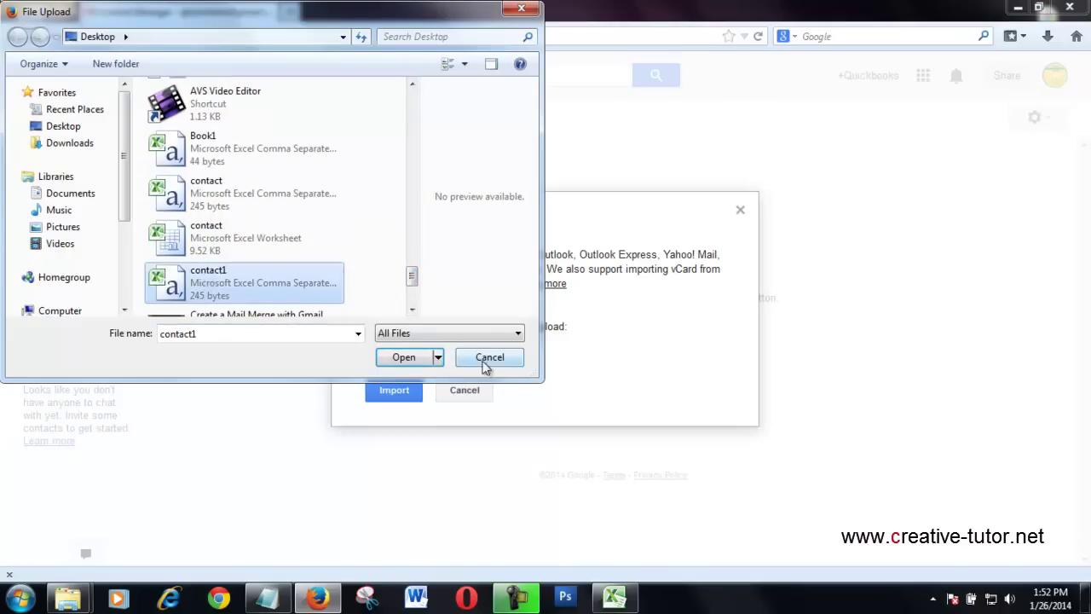
left_click(403, 359)
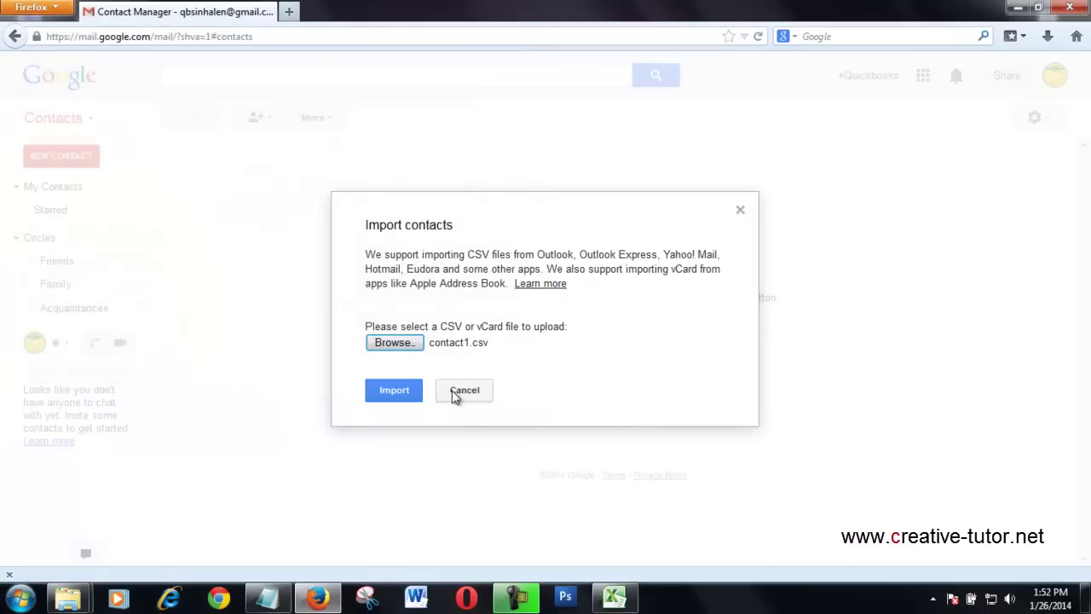
left_click(406, 393)
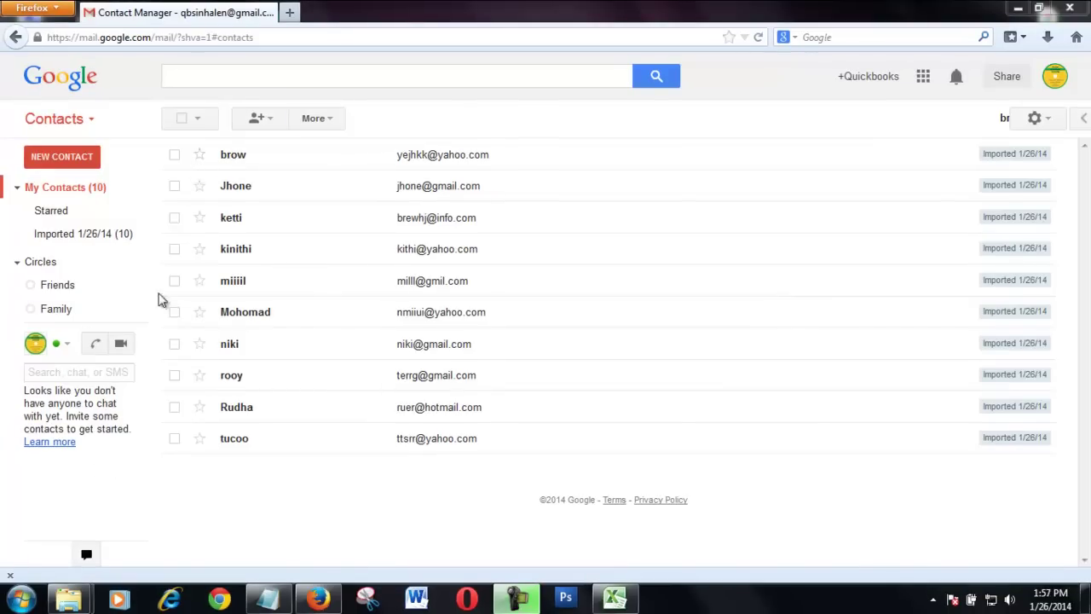
Select all imported contacts and add them to a new contact group named CLN Friends.
left_click(199, 121)
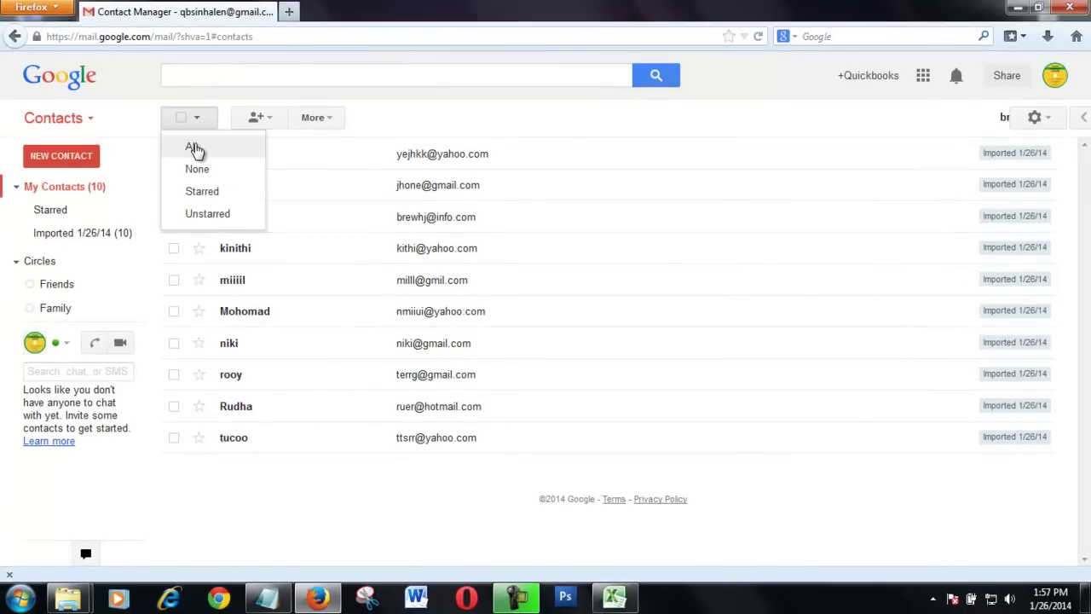
left_click(193, 147)
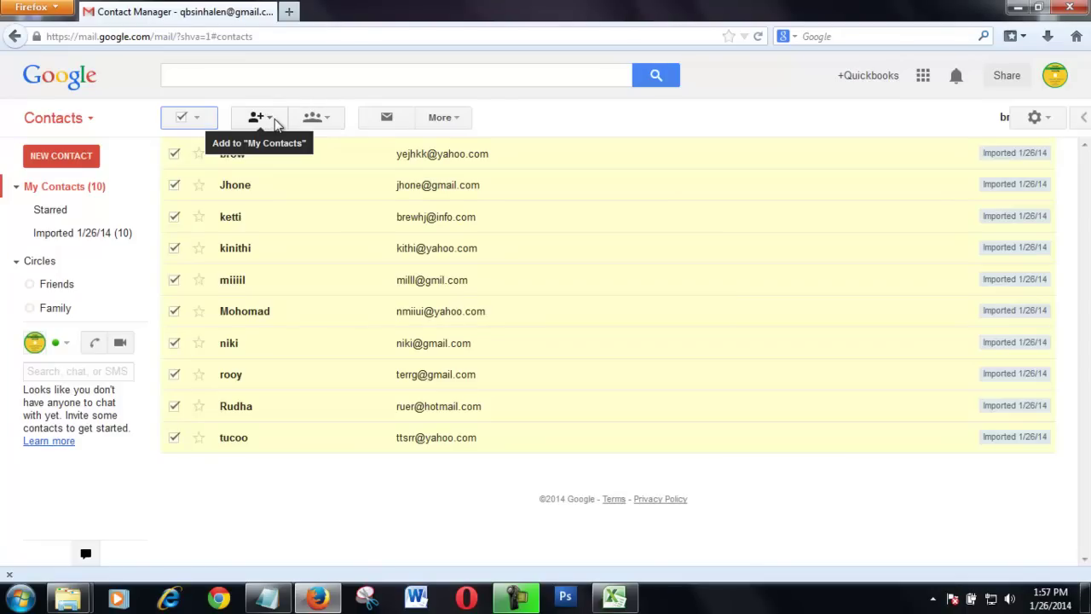
left_click(332, 125)
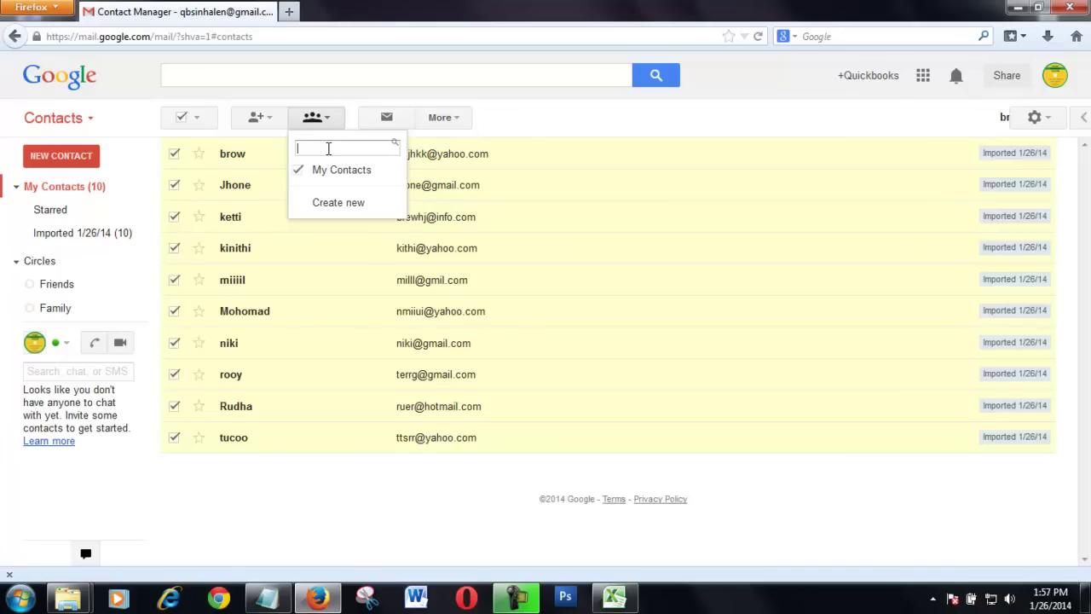
type("CL")
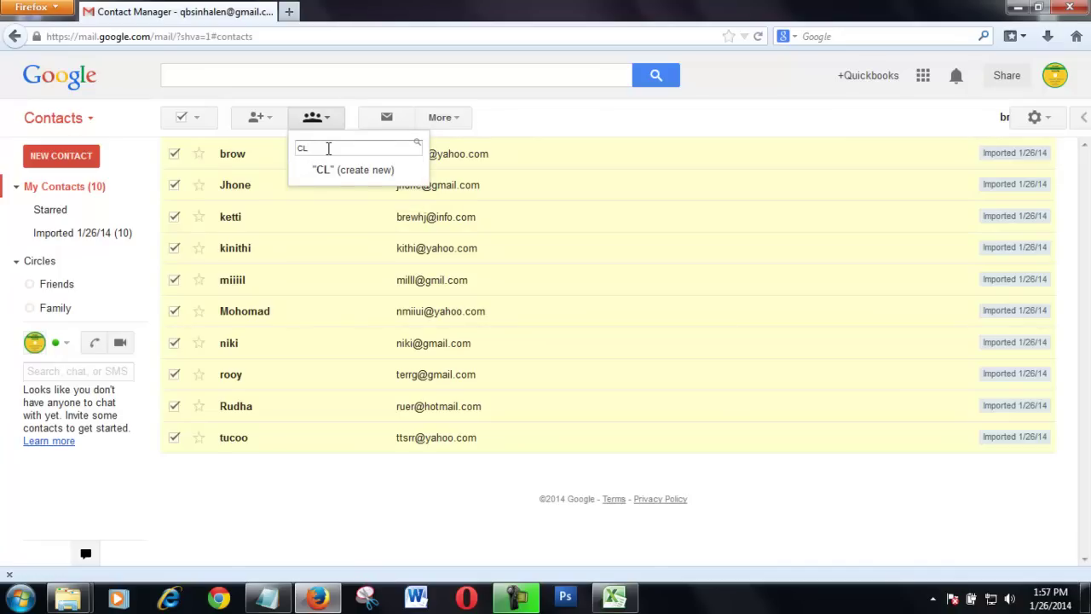
type("N F")
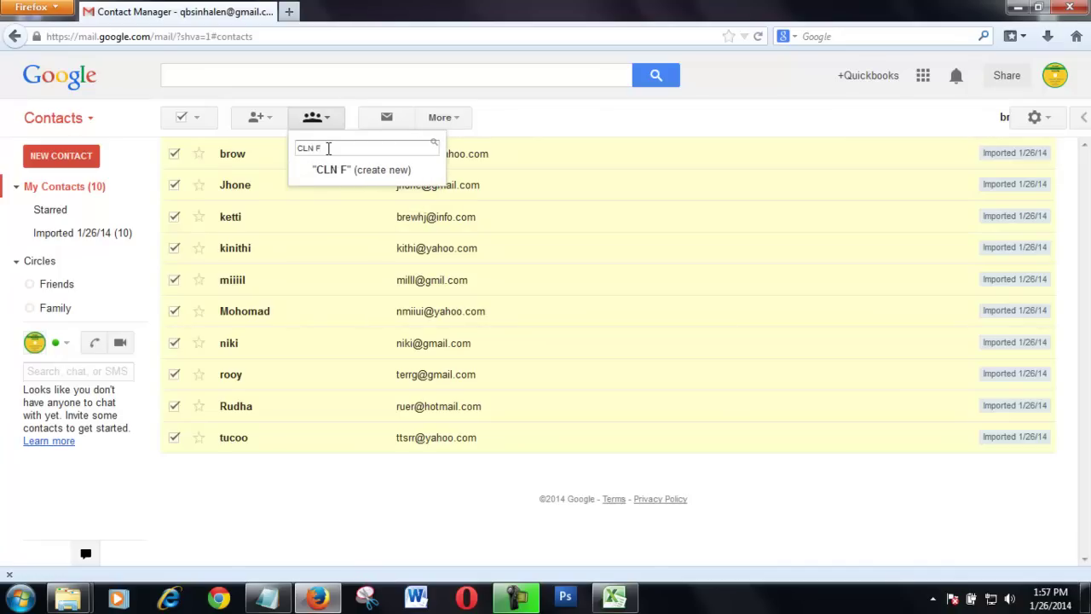
type("riends")
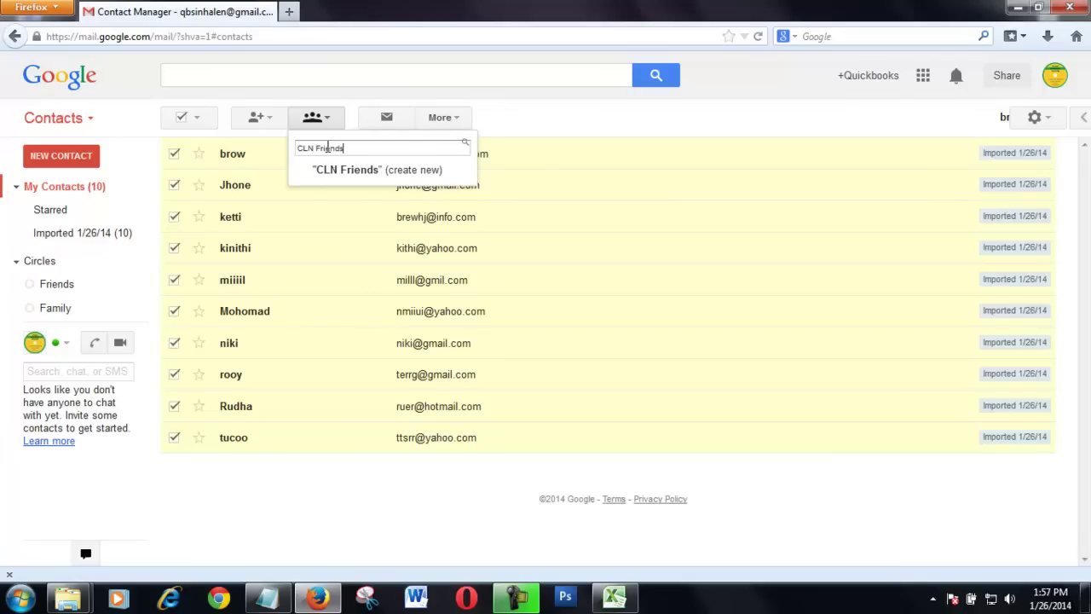
left_click(341, 170)
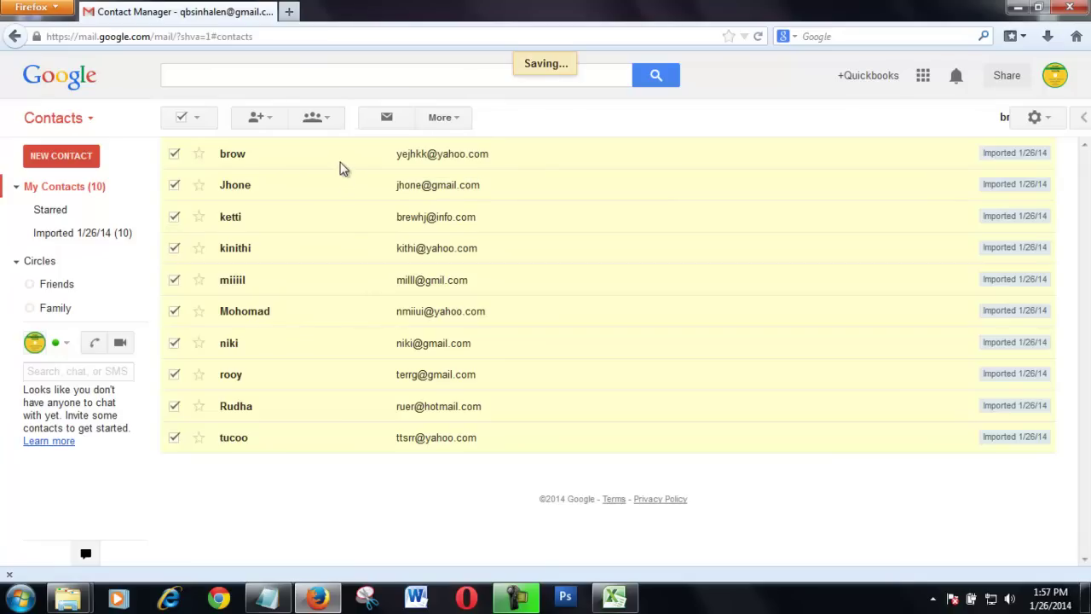